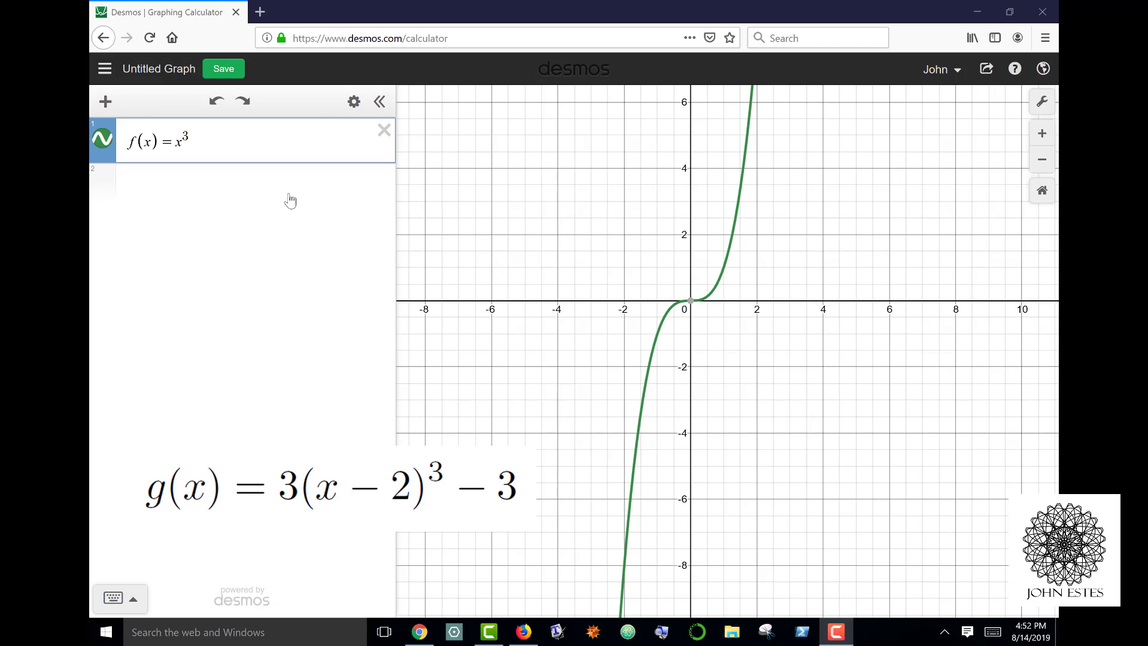
Add the function g(x) = 3(x-2)^3 - 3 as a second expression below f(x) = x^3.
click(205, 194)
text(g(x)=)
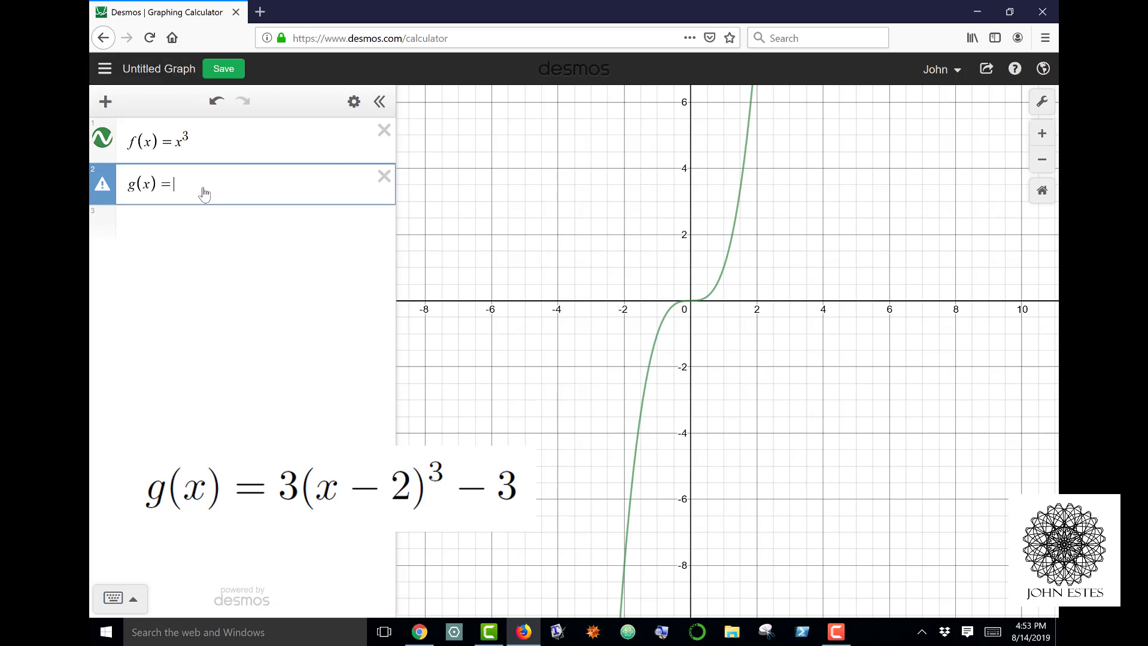
text(3(x-2)^3)
key(Right)
text(-3)
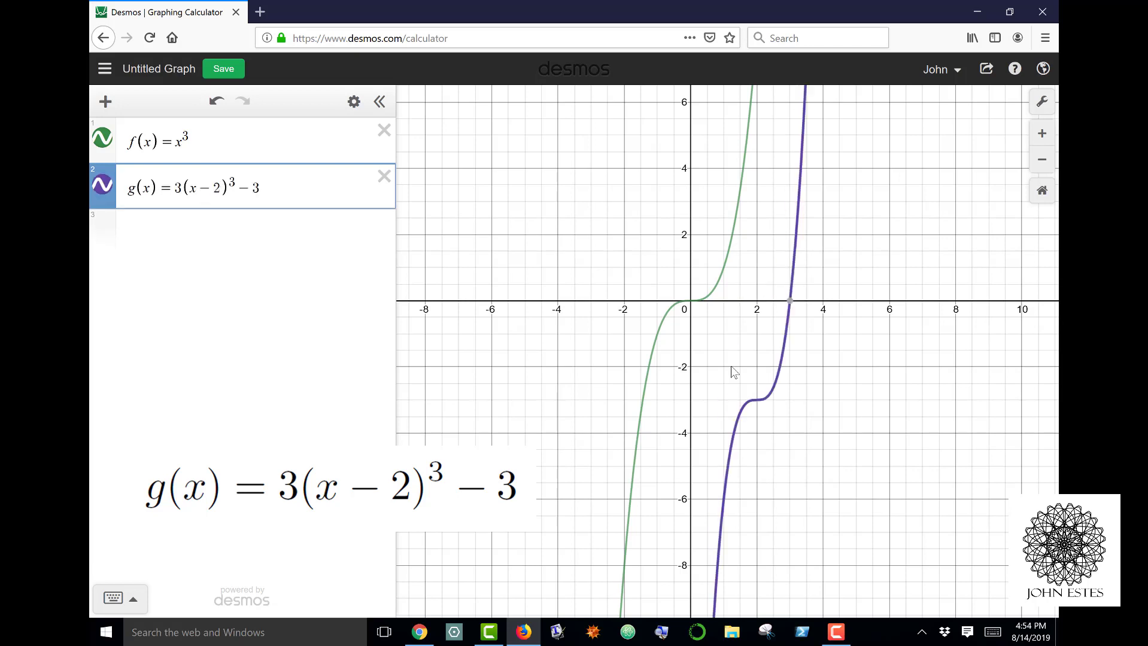
Plot the point (2,-3) as a new expression below g(x).
click(173, 237)
text((2,)
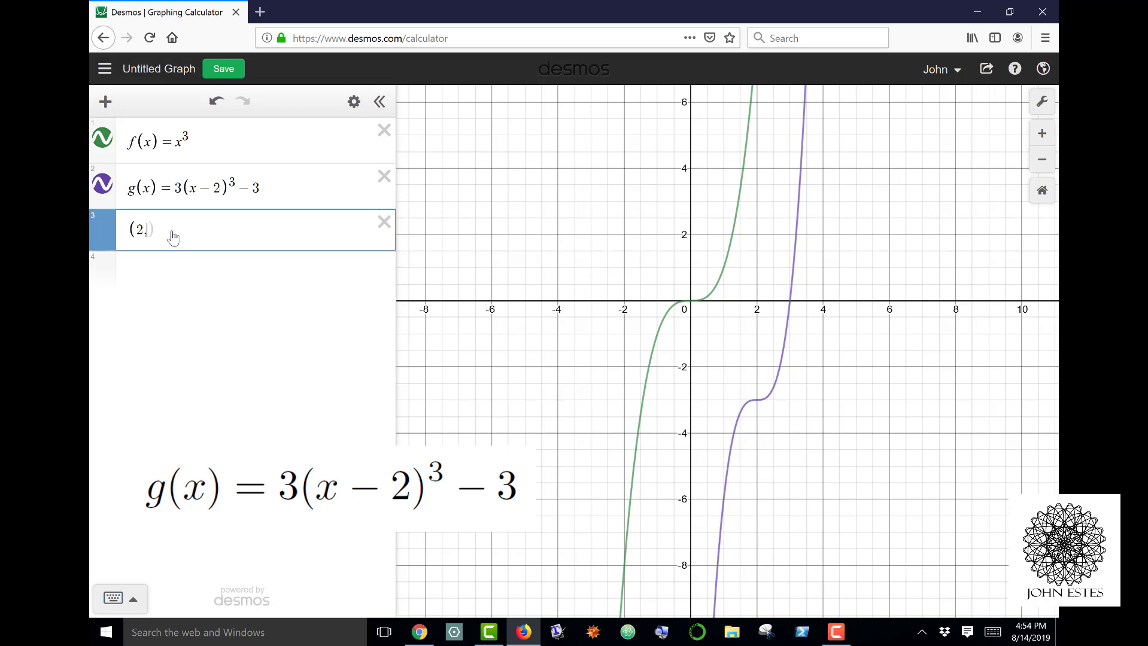
text(-3))
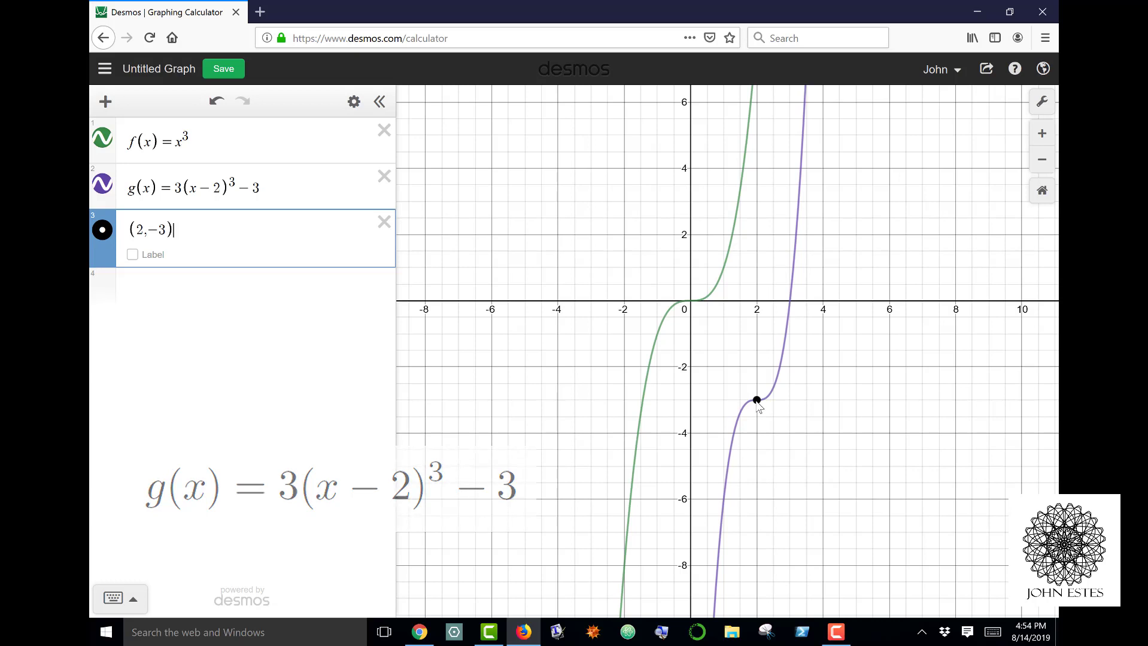
Set the graph's x-axis range from -2 to 4 and close the graph settings.
click(1043, 104)
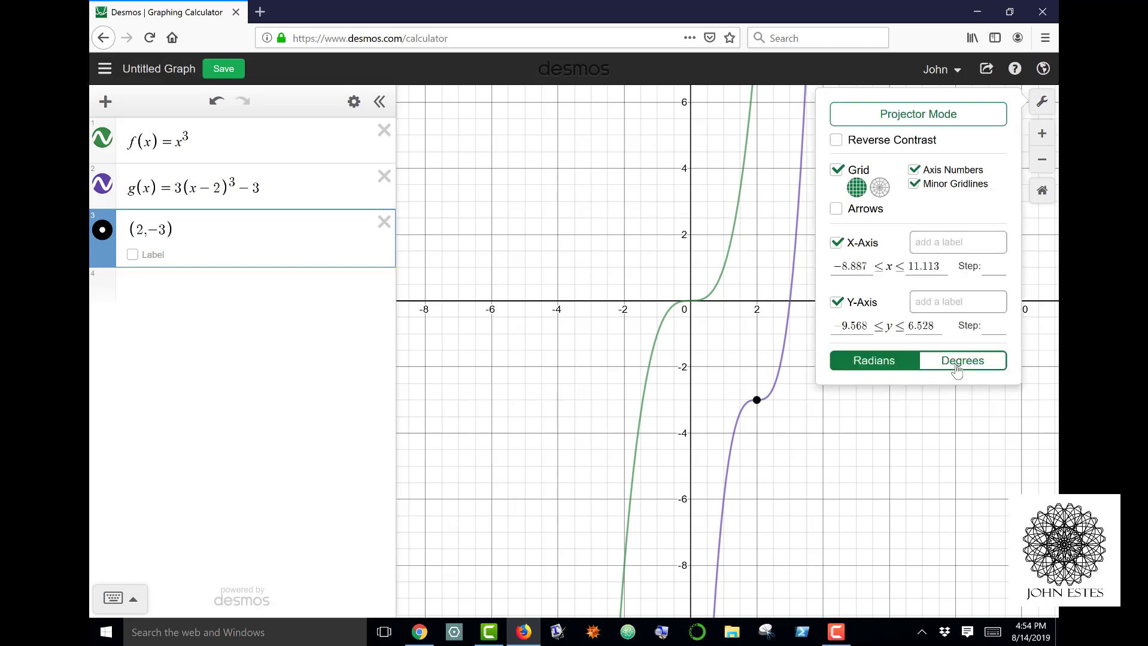
click(853, 269)
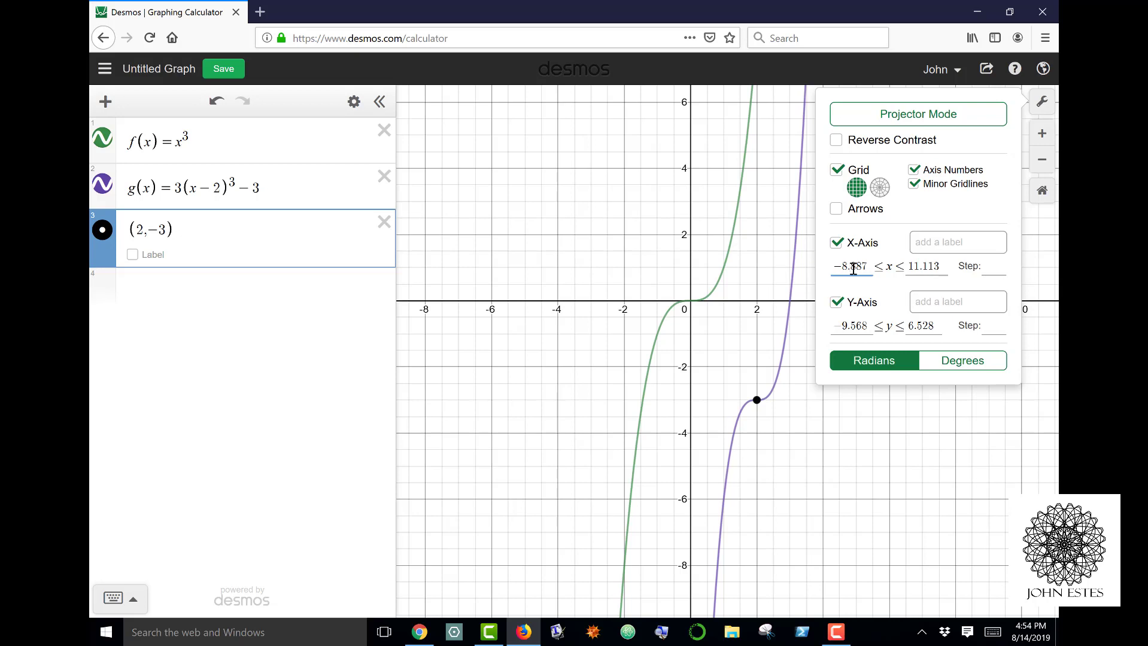
key(ctrl+a)
text(-2)
drag(923, 268, 878, 269)
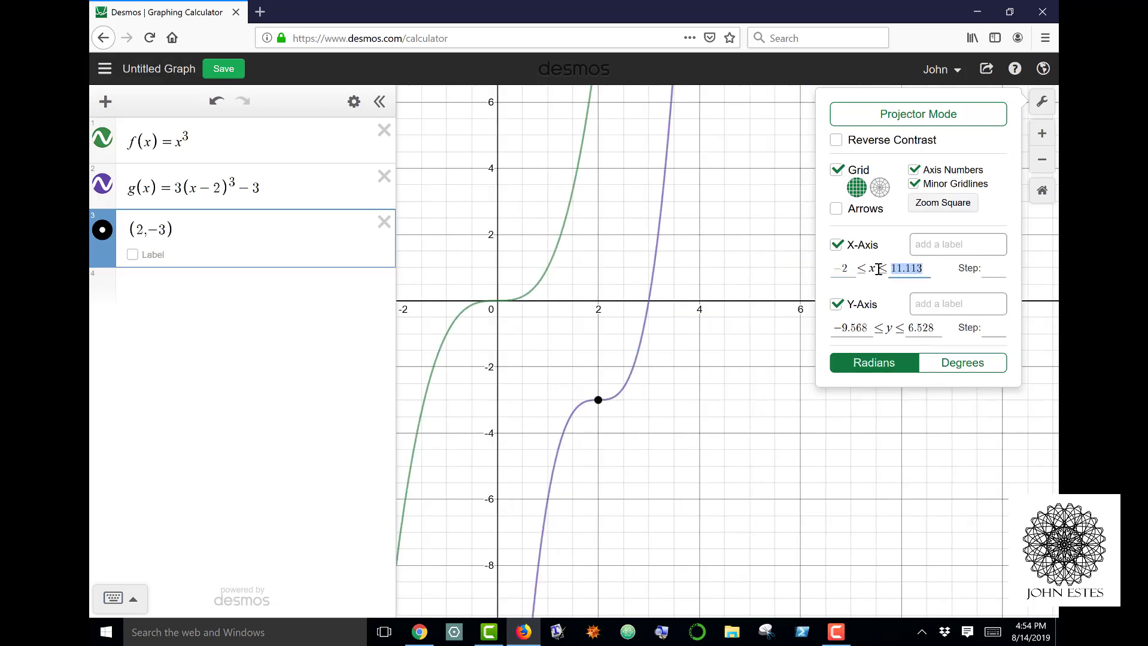
text(4)
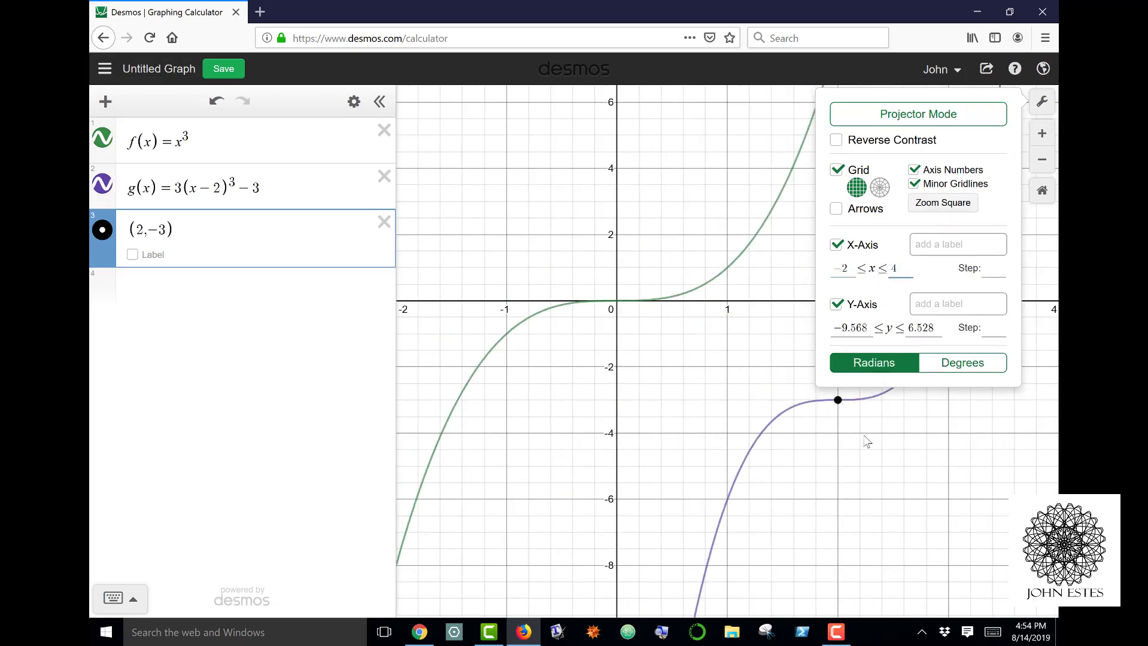
click(742, 415)
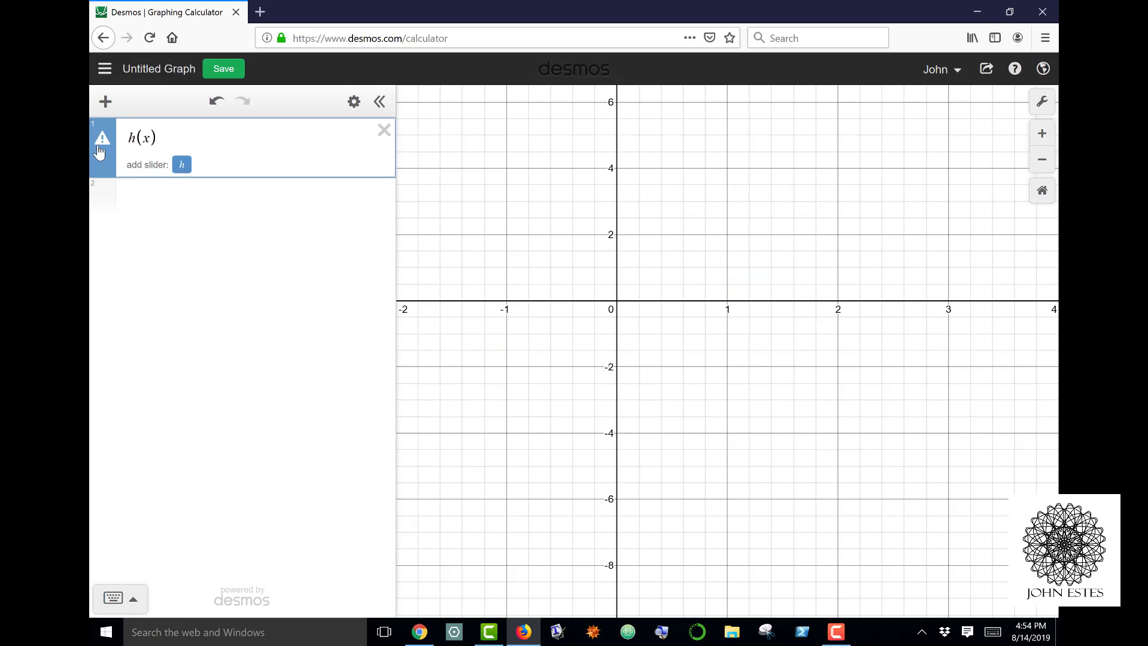
Complete the first expression as the function h(x) = x^4.
text(=x^4)
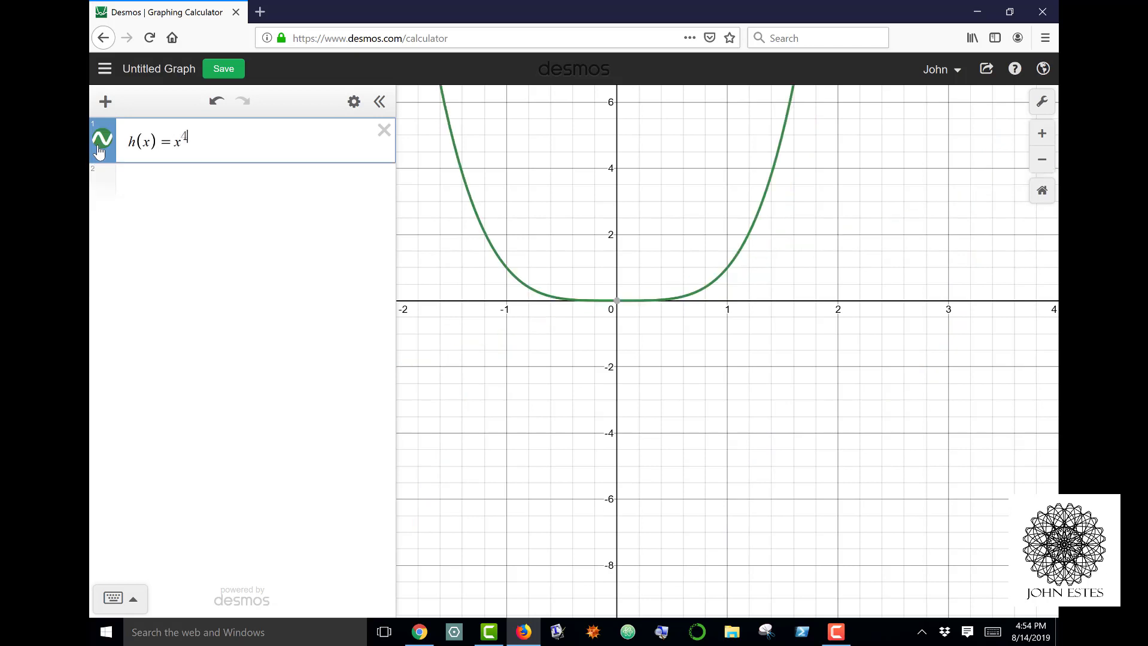
drag(677, 308, 727, 499)
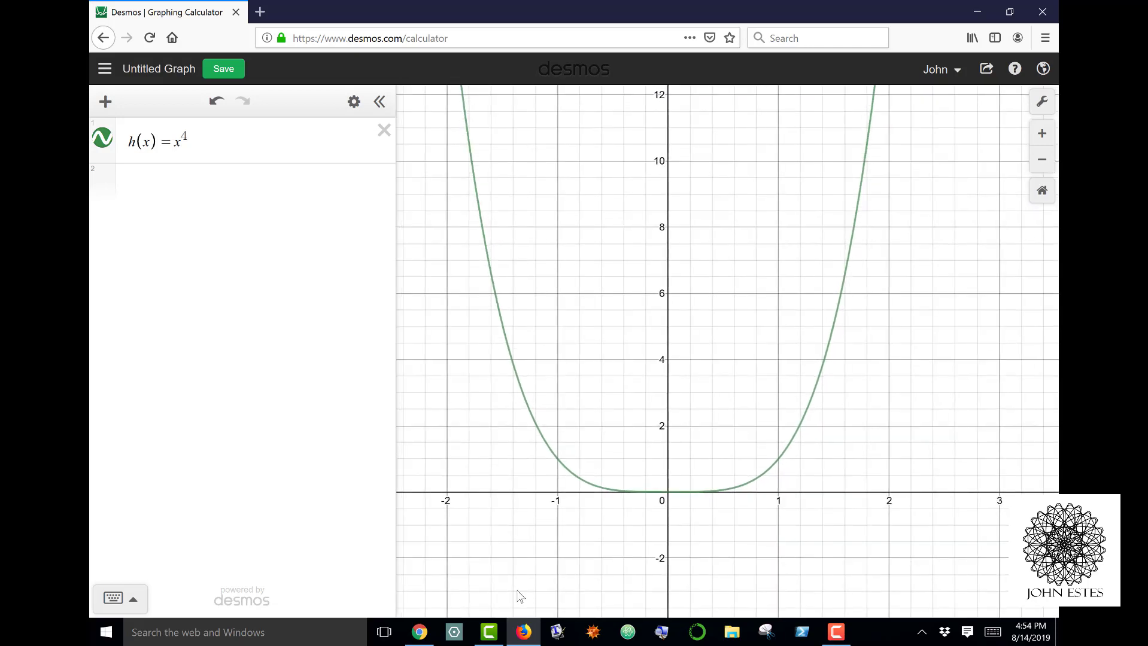
Plot the point (-2,1) as a new expression below h(x).
click(181, 182)
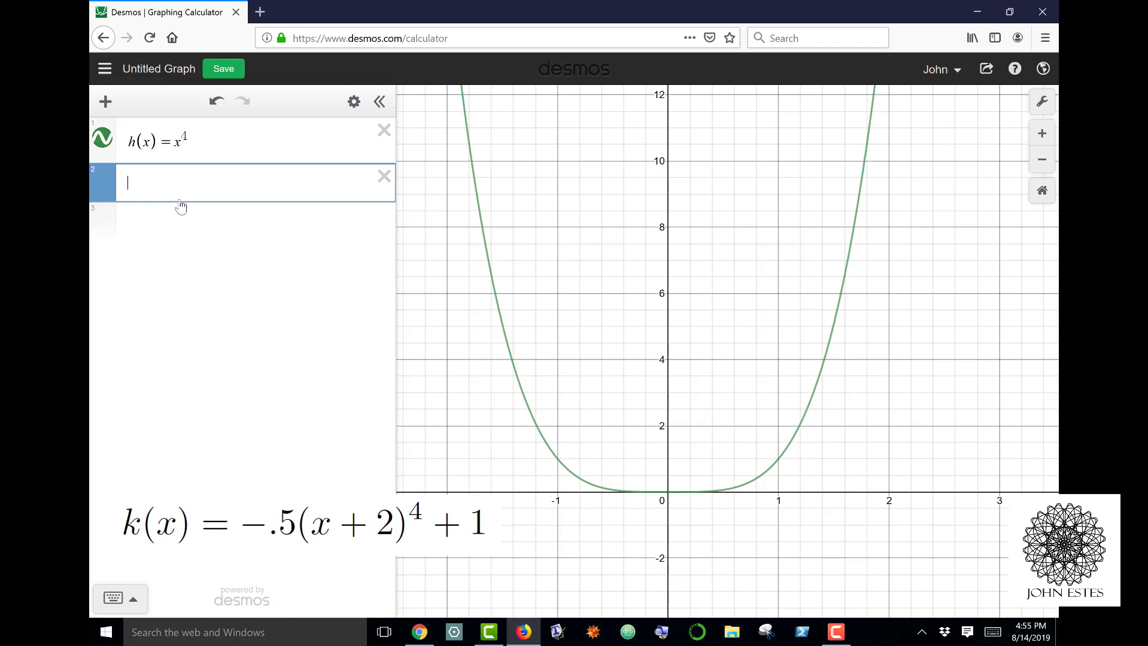
drag(704, 327, 754, 185)
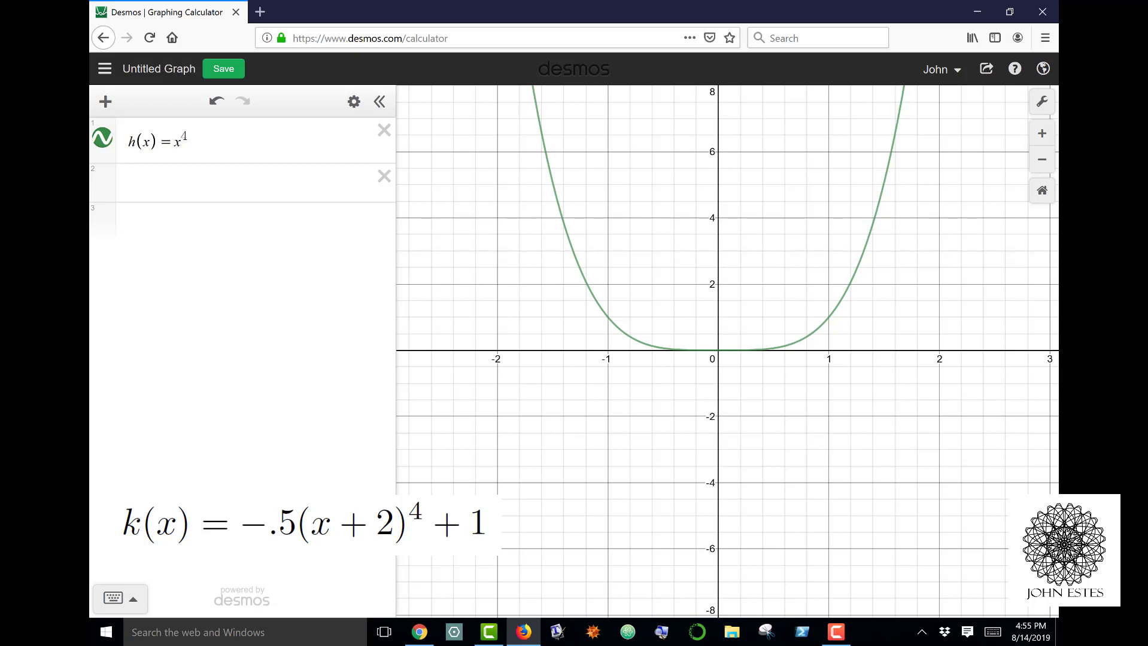
click(291, 179)
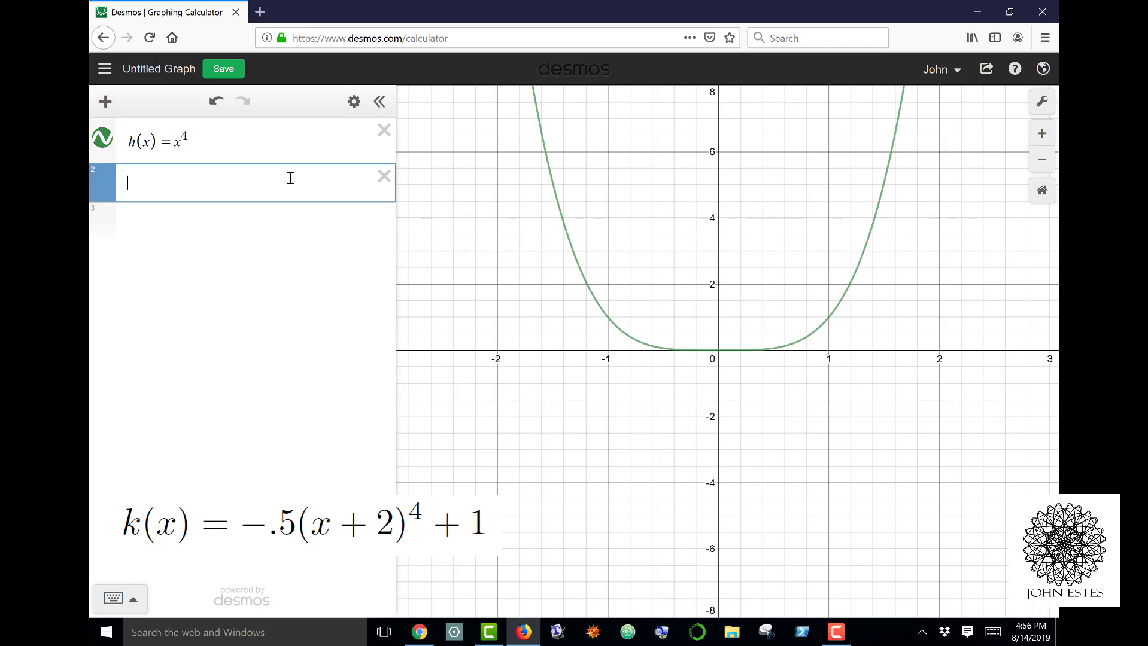
text(()
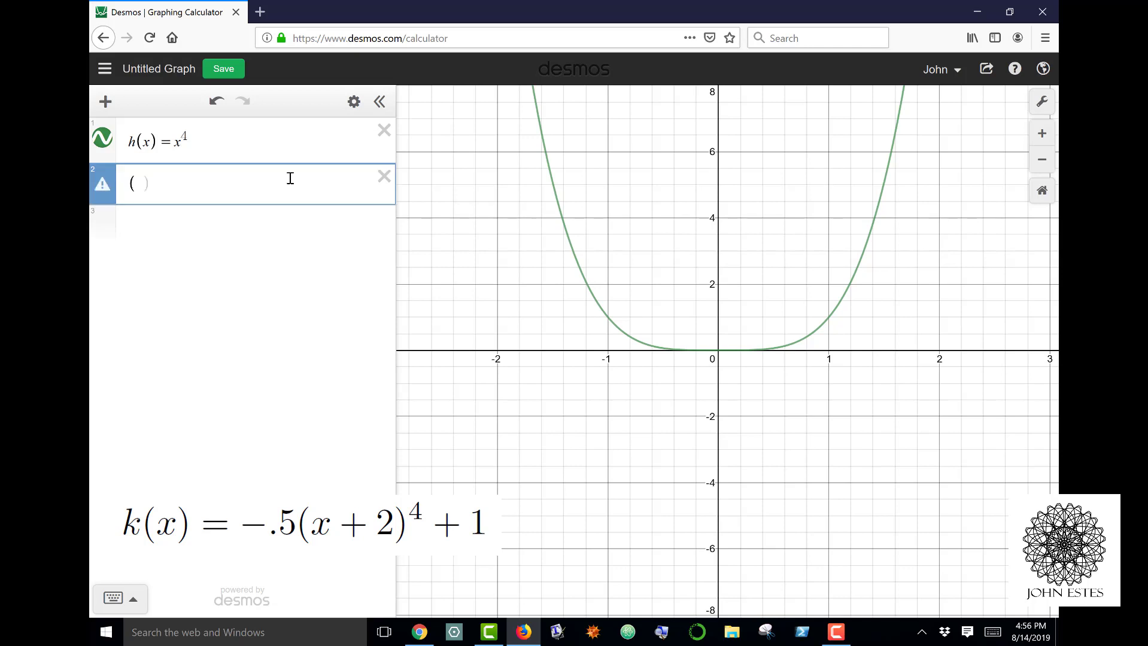
text(-2,1)
Graph the transformed function k(x) = -.5(x+2)^4 + 1 as a third expression.
click(178, 259)
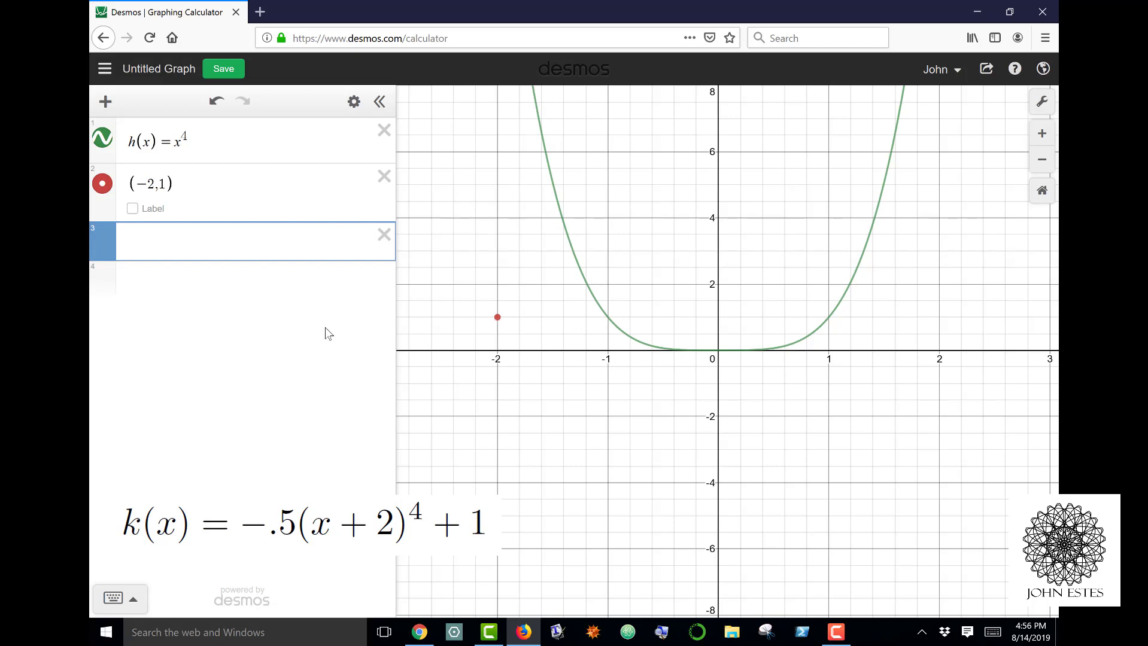
text(k(x)=-.5(x+2)^4+1)
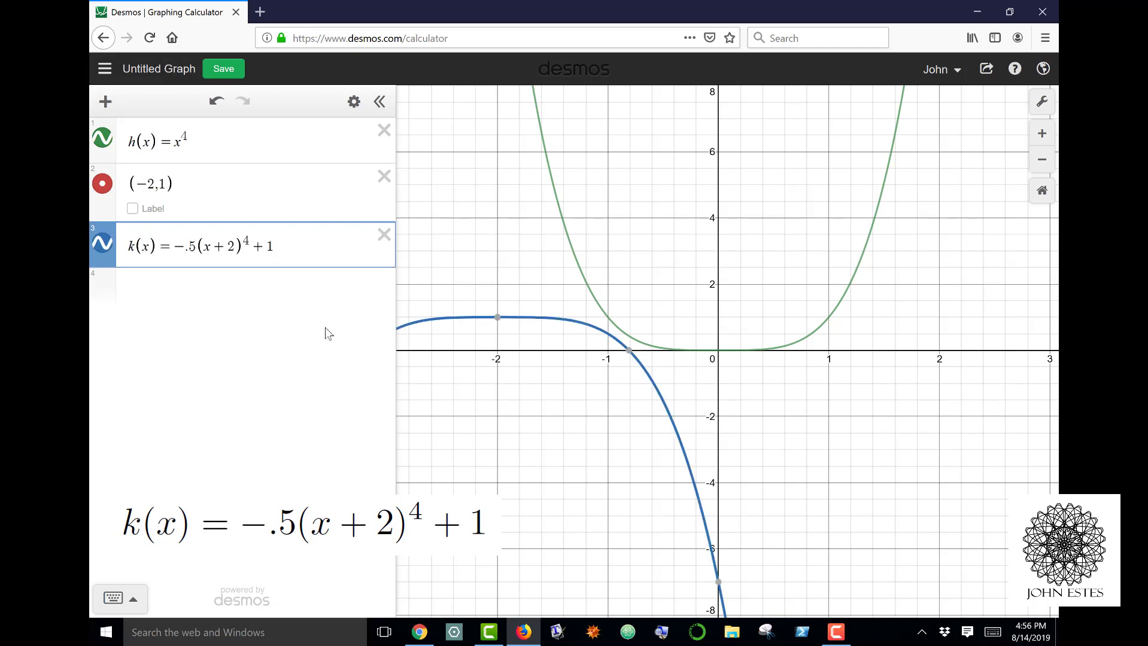
drag(783, 531, 840, 492)
scroll(785, 410, down, 5)
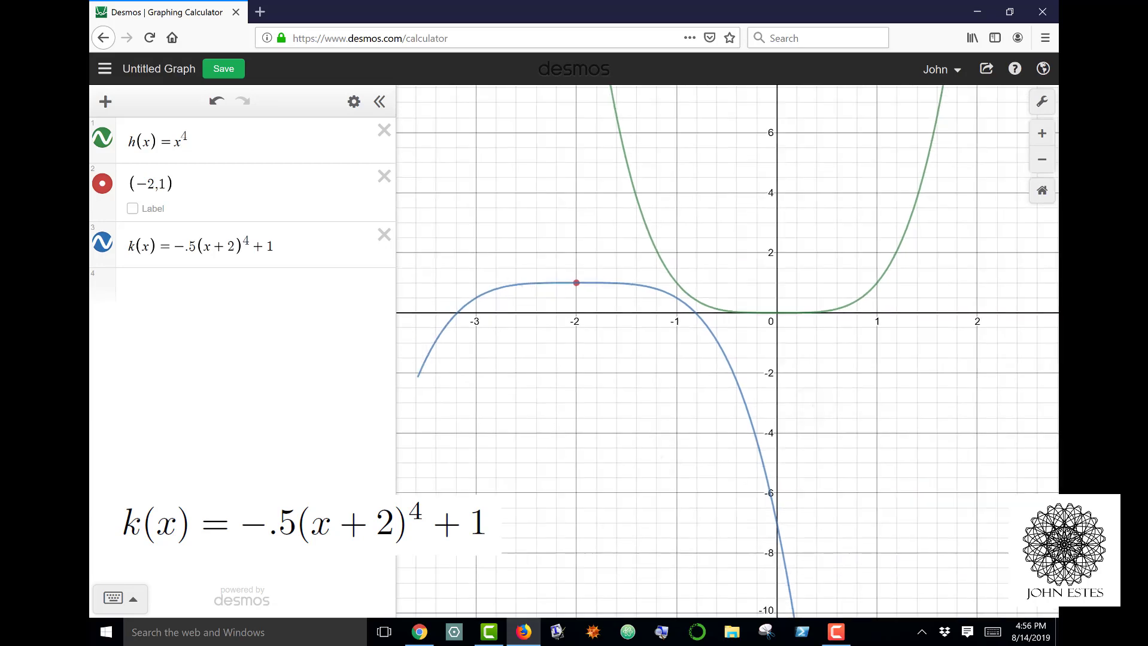
scroll(785, 409, down, 1)
drag(785, 410, 755, 387)
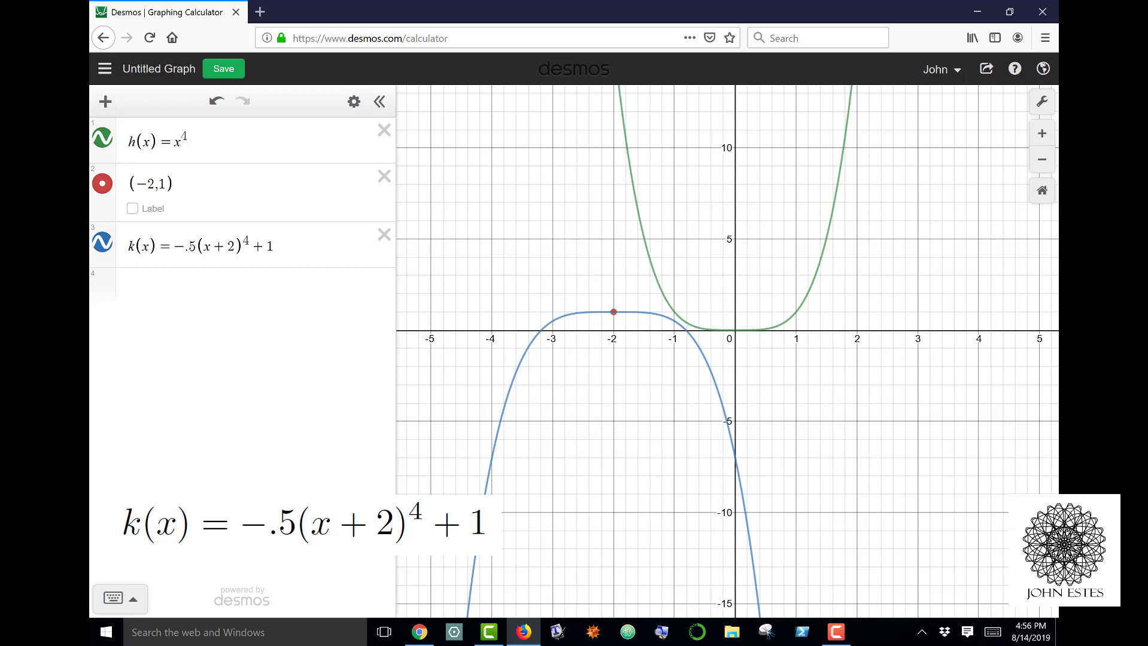
drag(862, 264, 862, 283)
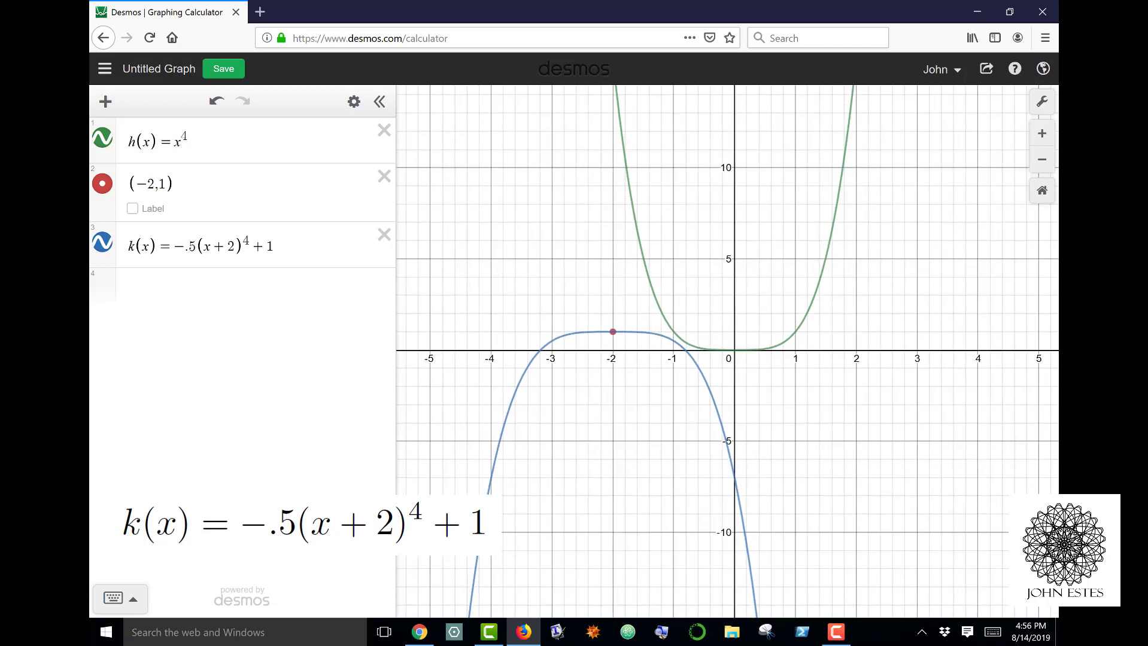
drag(778, 299, 779, 342)
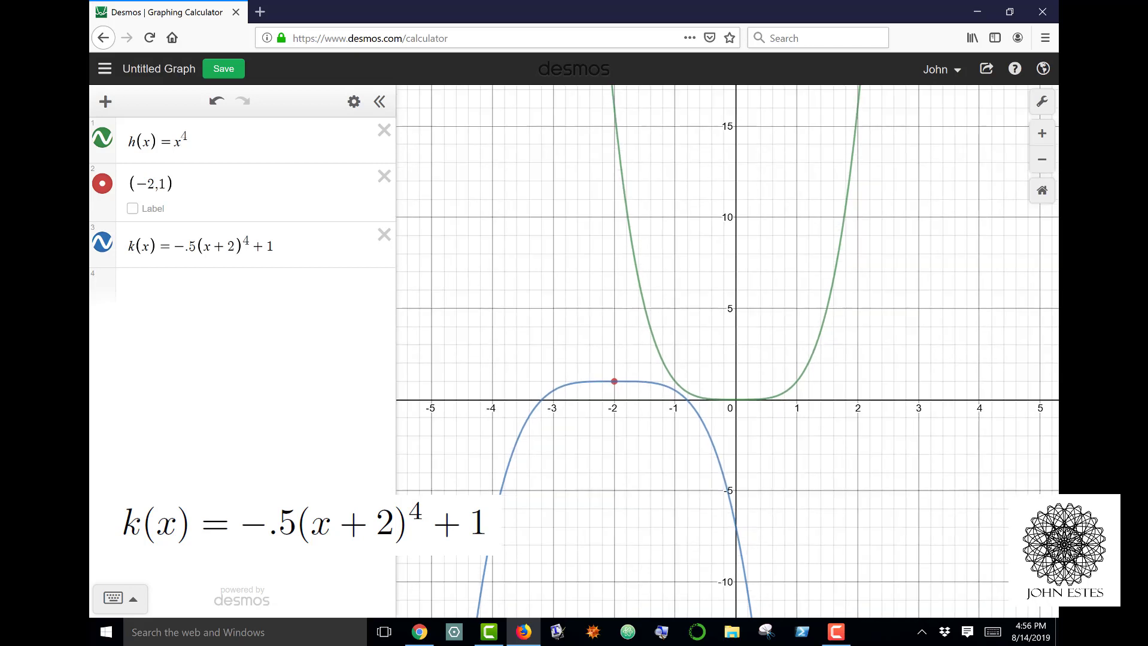
scroll(778, 443, down, 3)
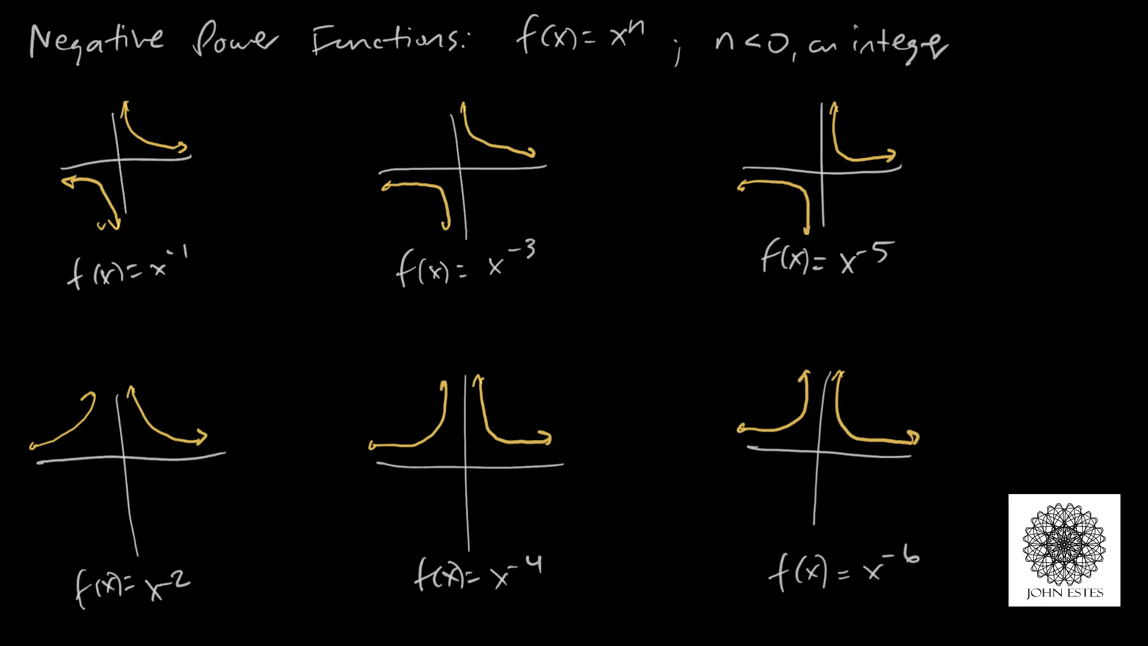
mouse_move(605, 90)
mouse_down()
mouse_move(624, 109)
mouse_move(609, 109)
mouse_move(638, 91)
mouse_up()
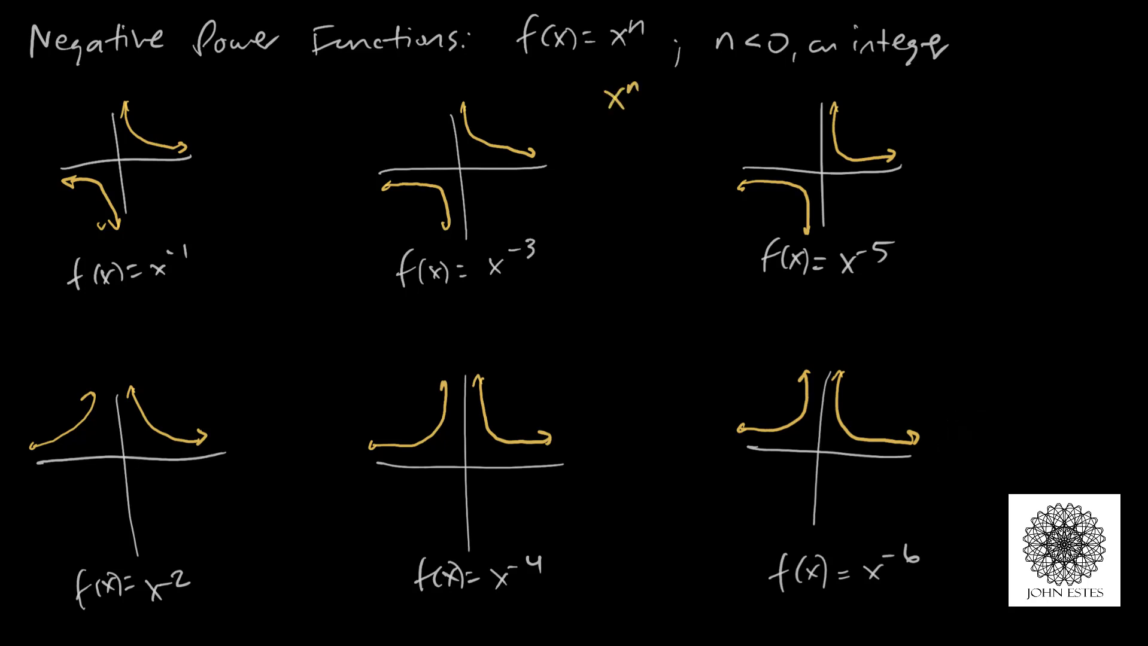